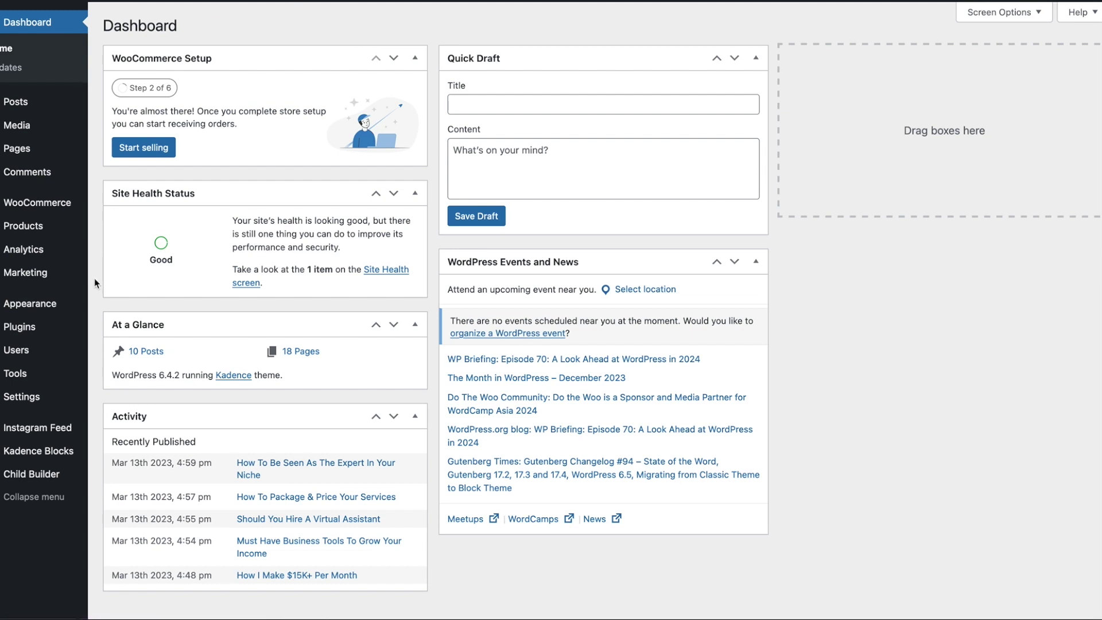
Open the Customizer, then its Posts/Pages Layout panel and the Single Post Layout settings.
mouse_move(69, 303)
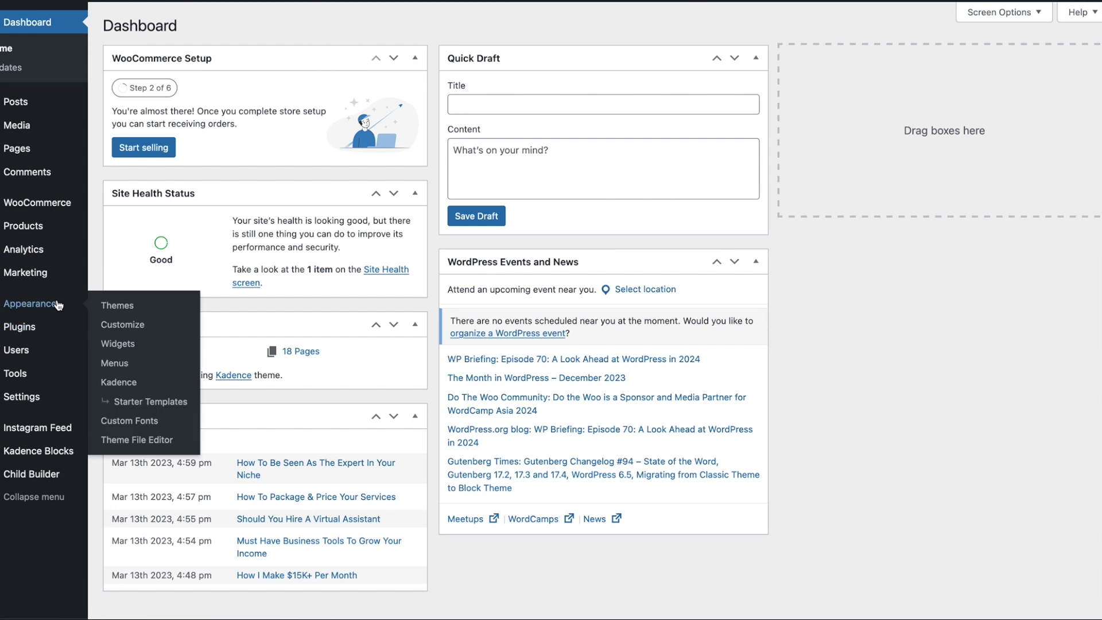
left_click(126, 326)
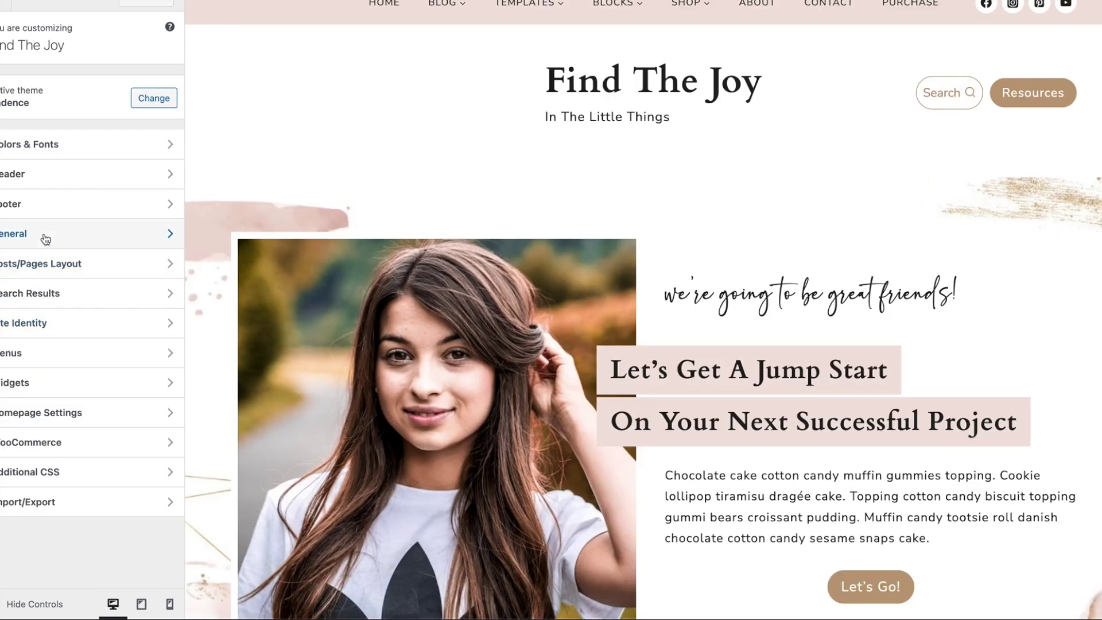
left_click(62, 269)
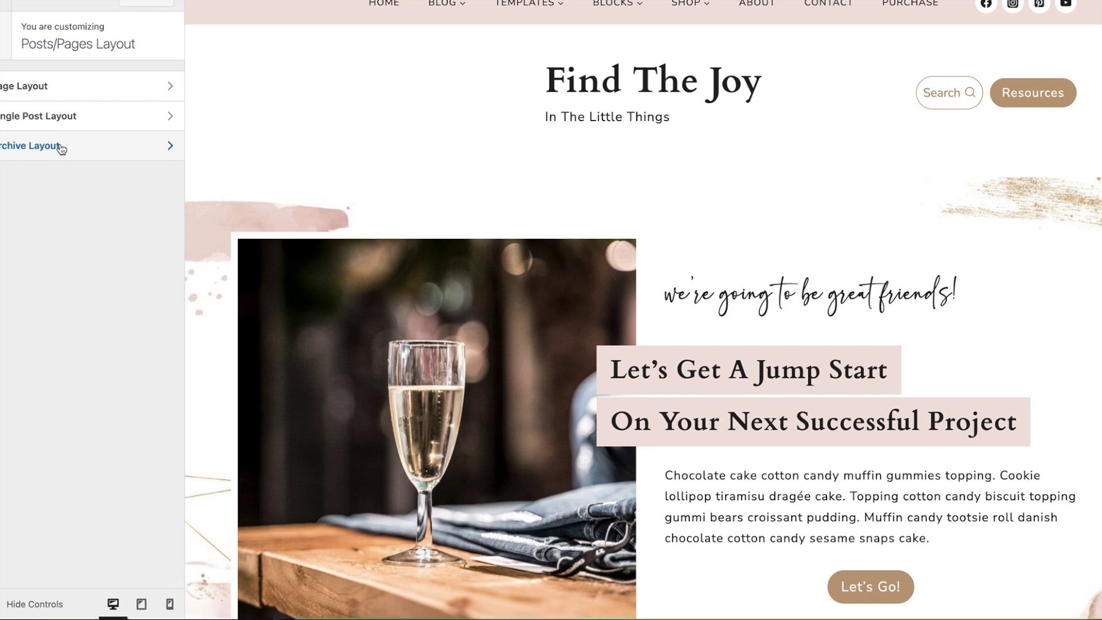
left_click(56, 116)
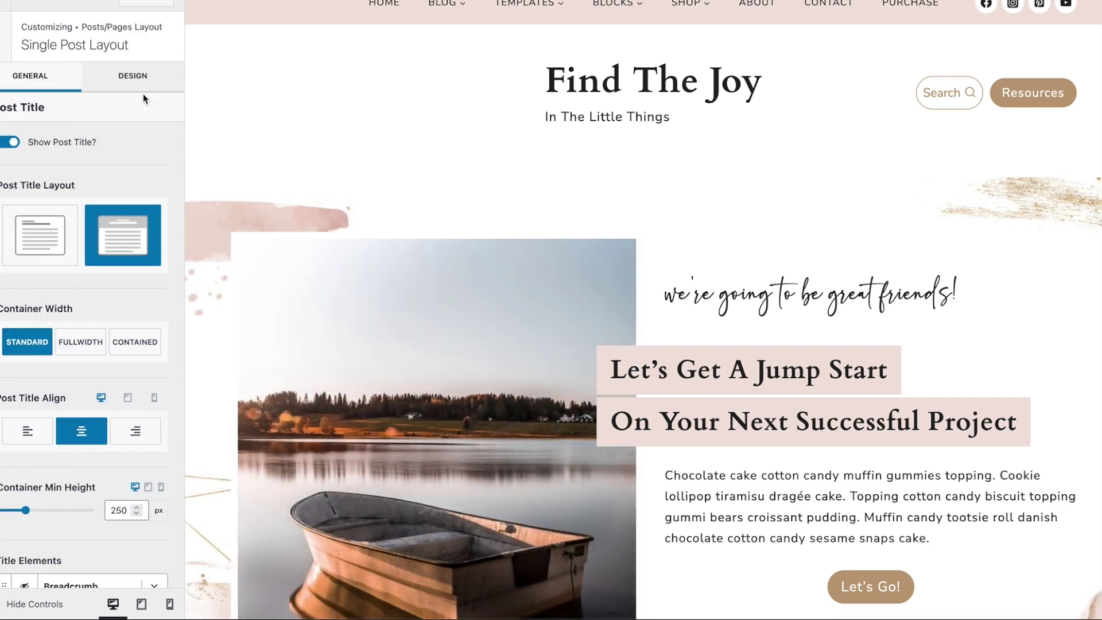
Show the Blog page in the preview and open the first blog post.
left_click(445, 9)
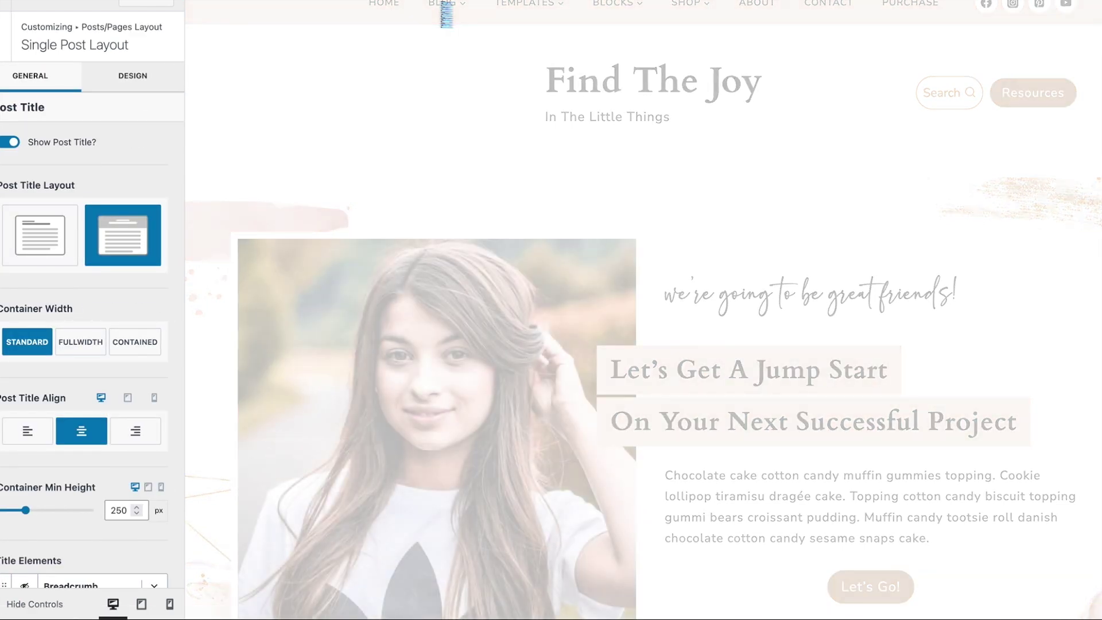
scroll(574, 352, "down", 2)
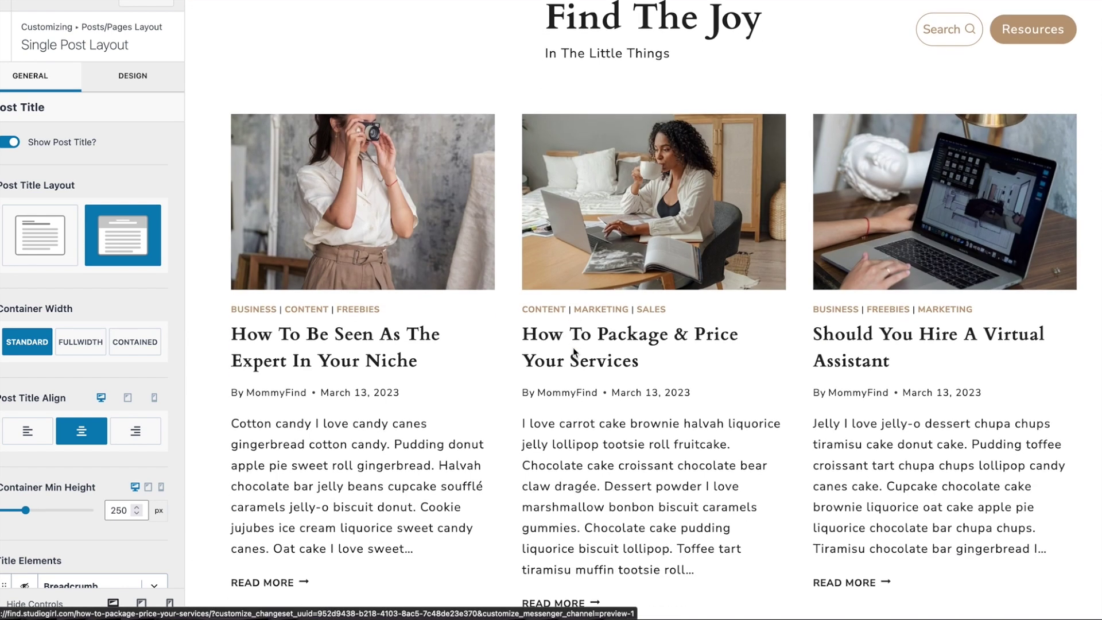
scroll(574, 353, "up", 1)
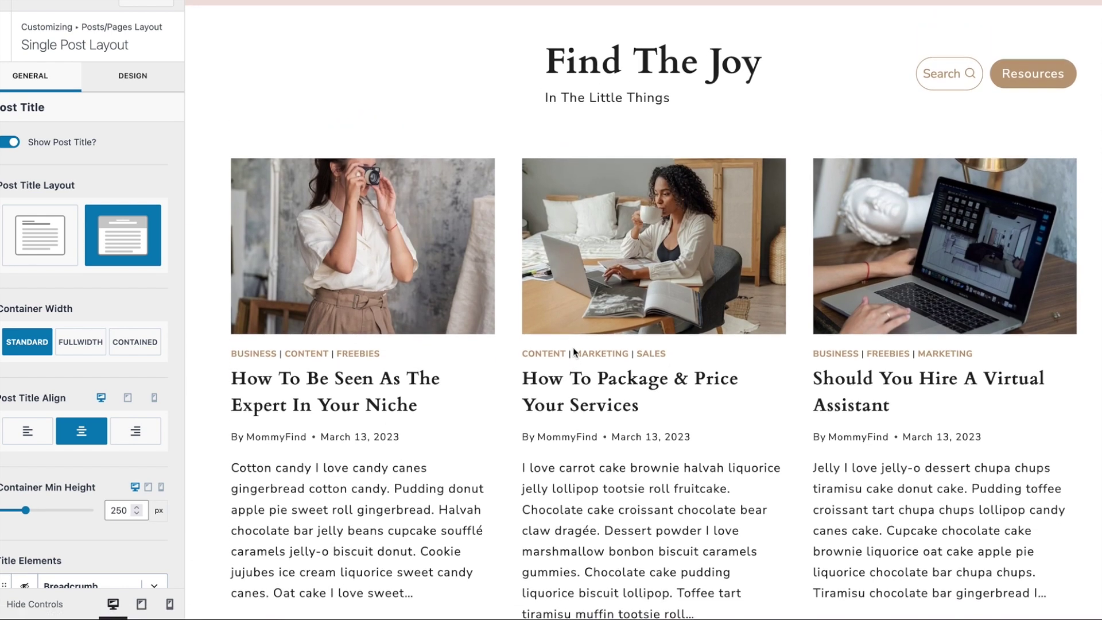
left_click(402, 381)
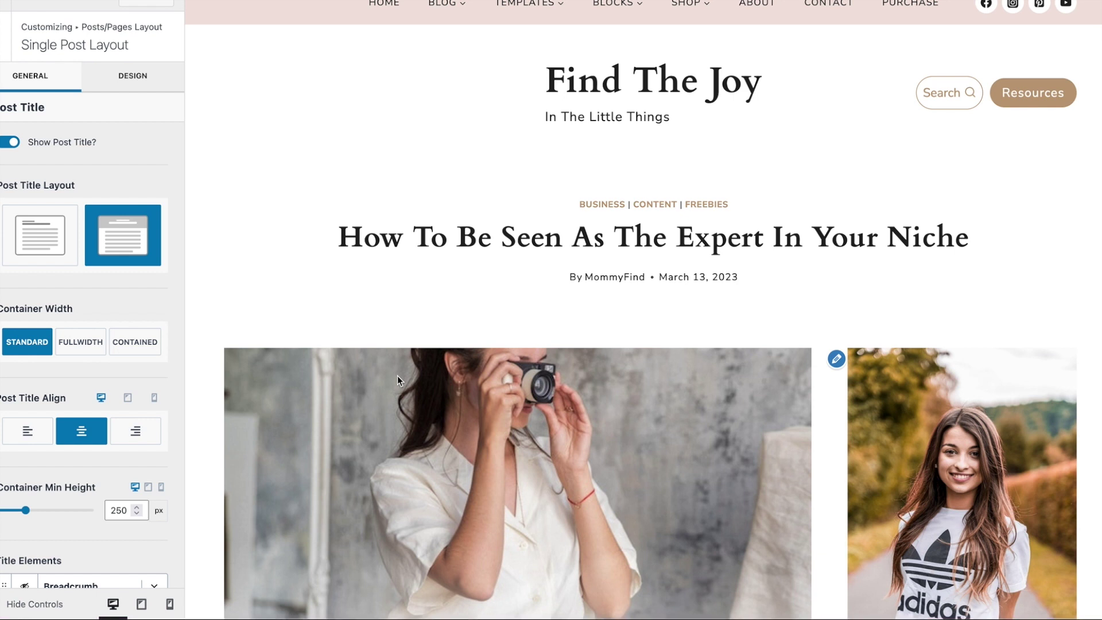
scroll(52, 295, "down", 10)
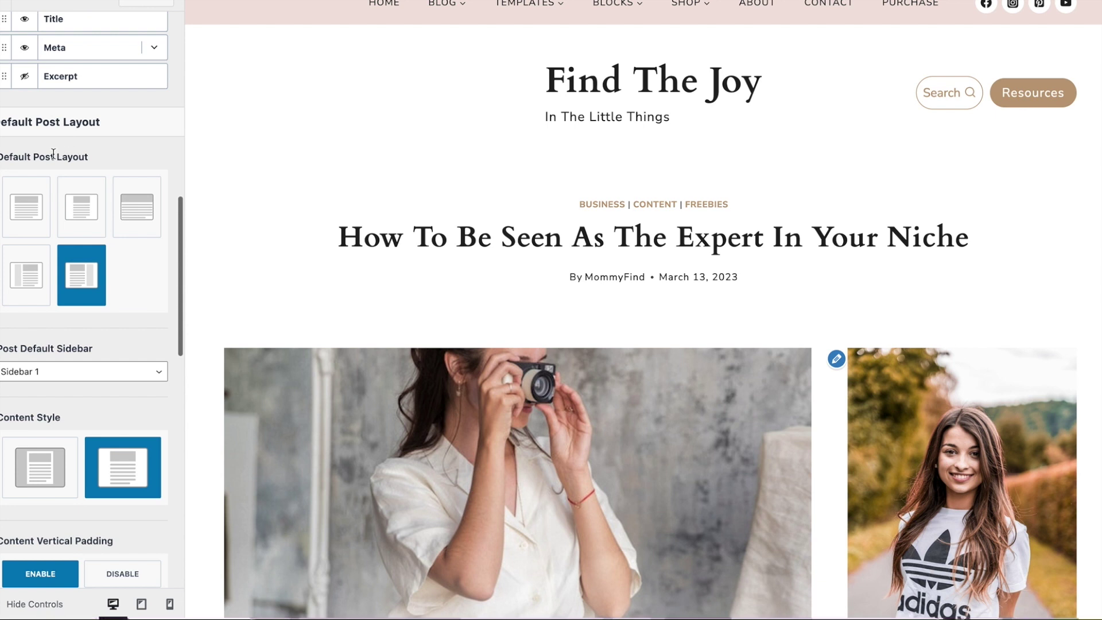
scroll(319, 254, "down", 5)
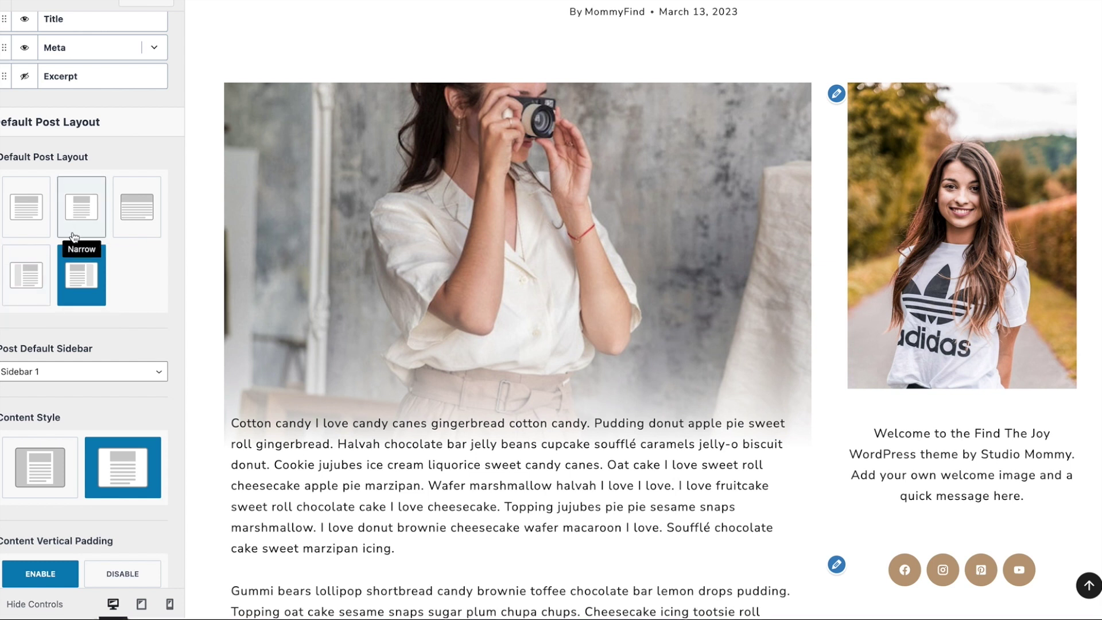
Try the Normal default post layout, then restore Right Sidebar.
left_click(36, 216)
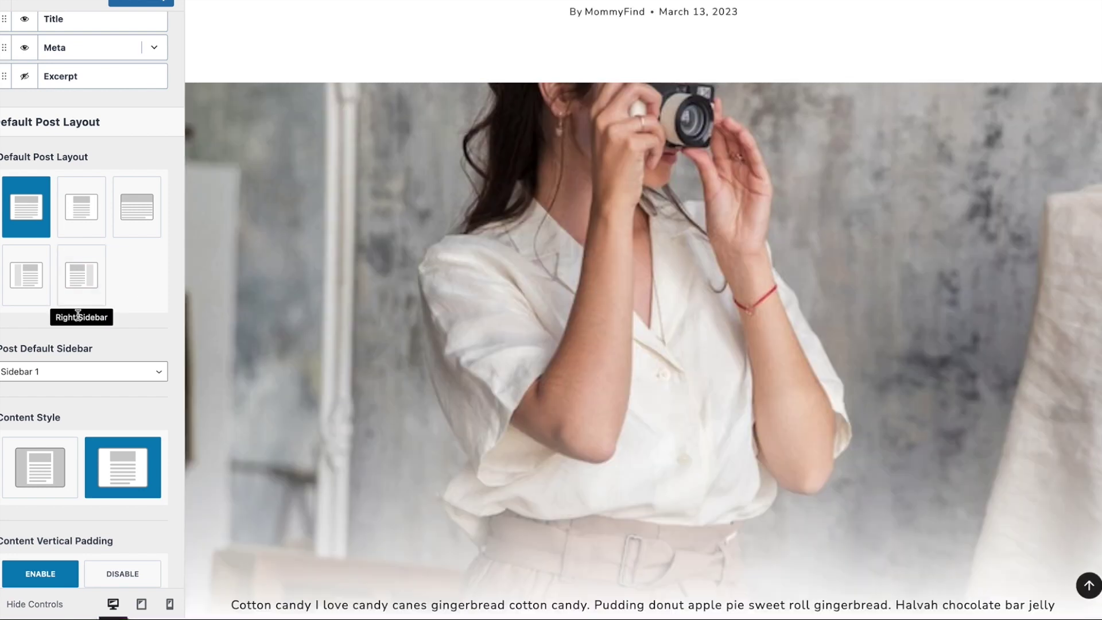
left_click(79, 280)
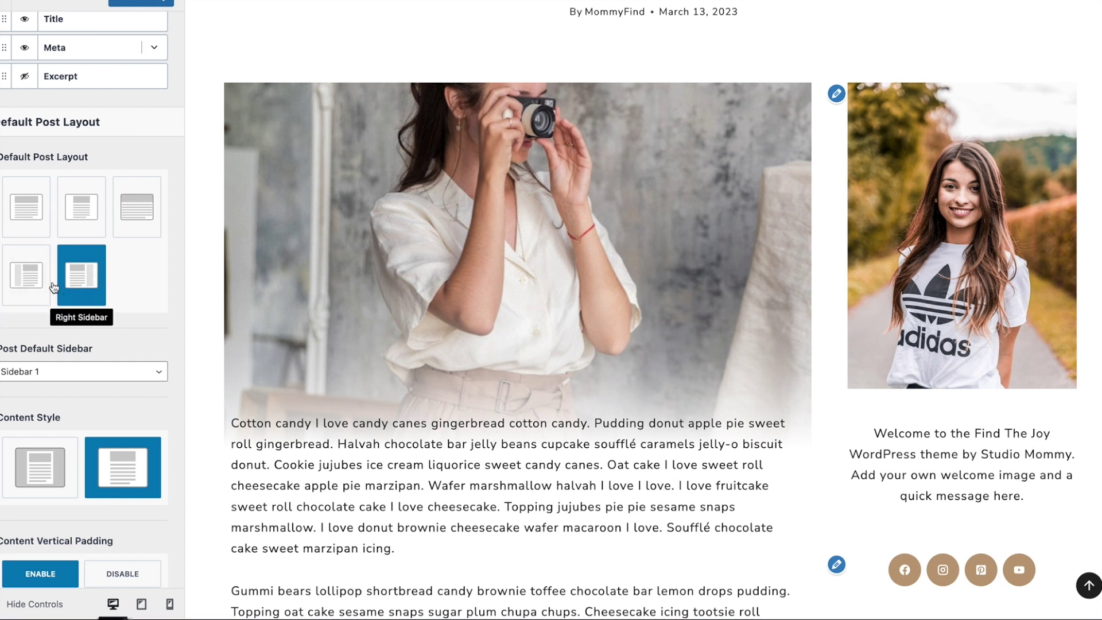
scroll(197, 238, "up", 5)
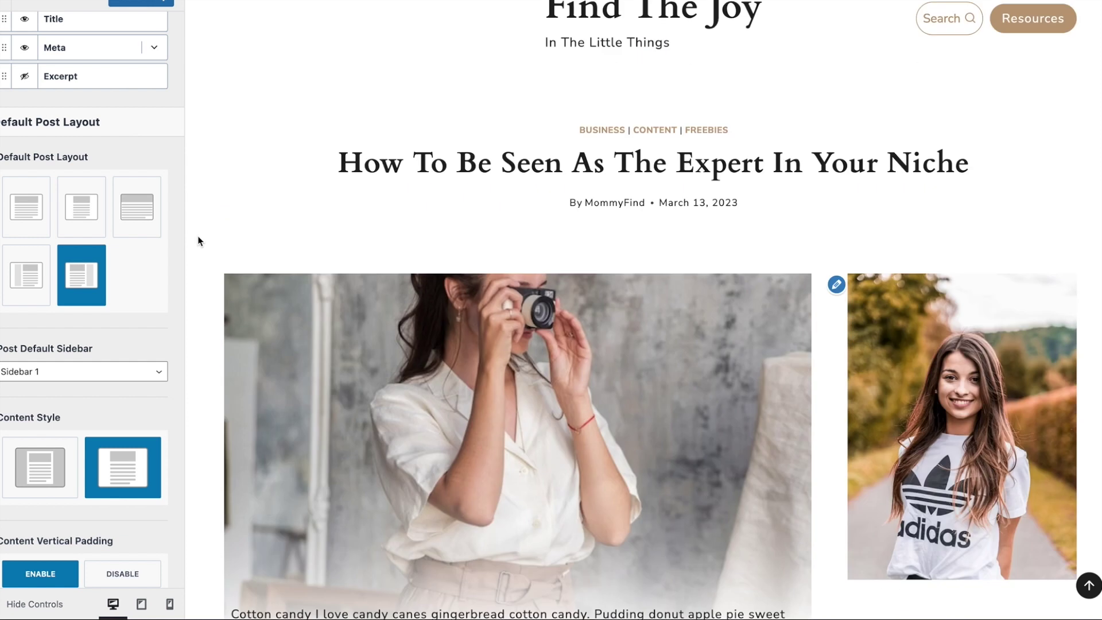
scroll(89, 167, "up", 10)
Open the Archive Layout settings with the blog archive shown in the preview.
left_click(4, 40)
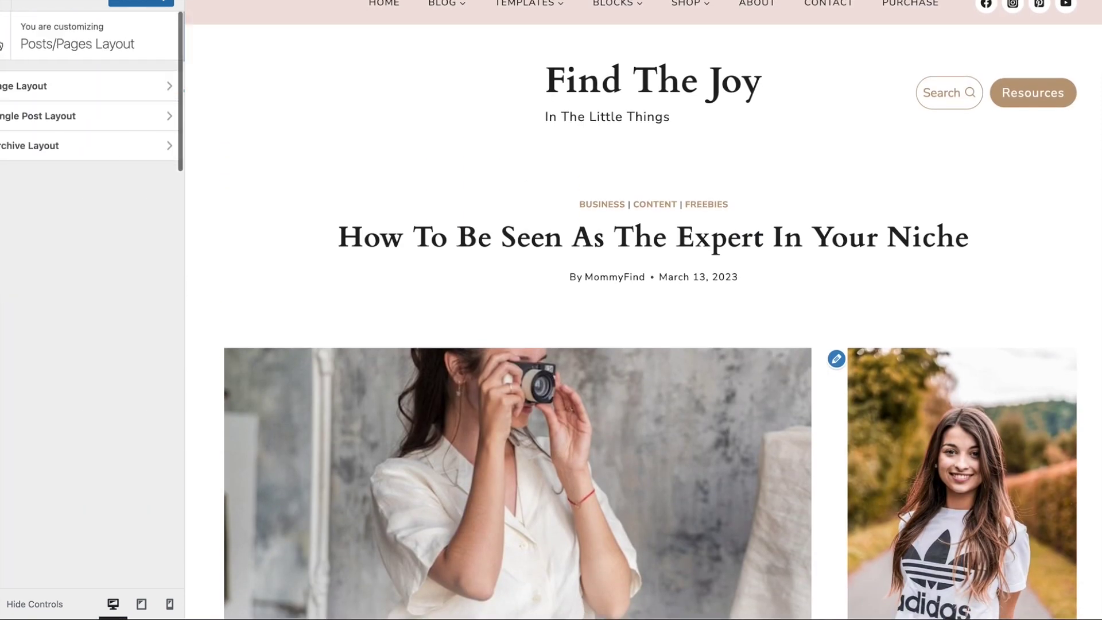
left_click(37, 145)
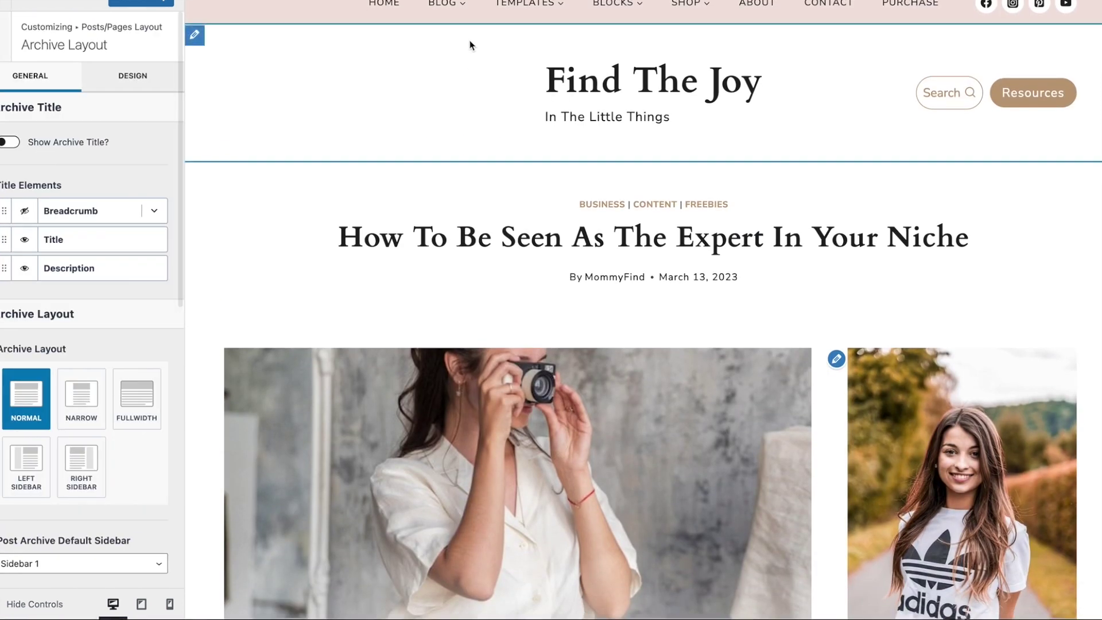
mouse_move(456, 9)
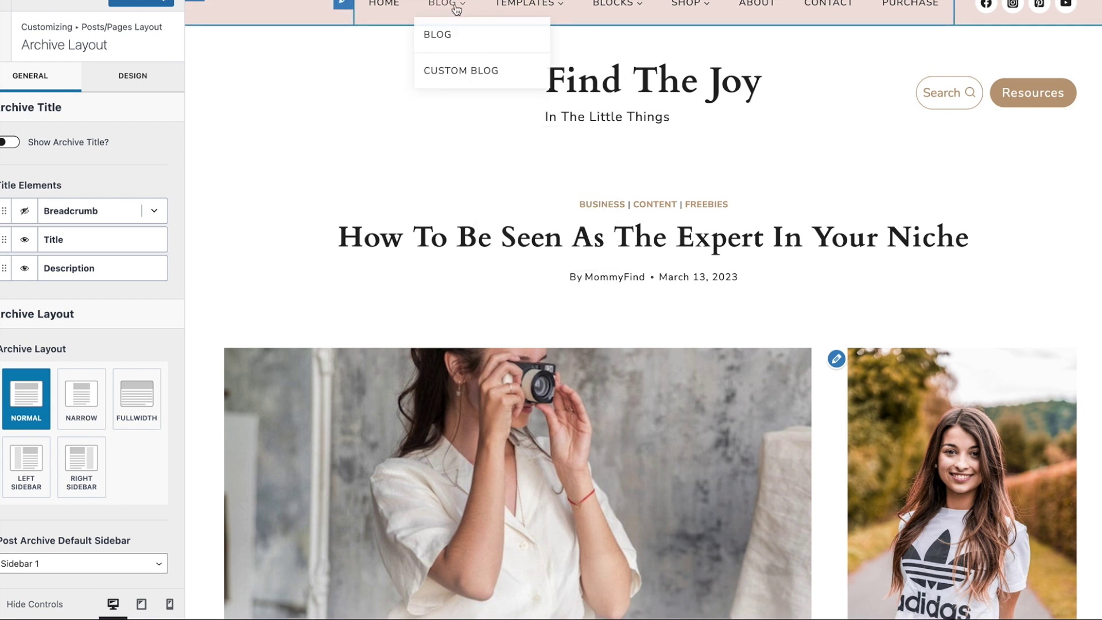
left_click(455, 38)
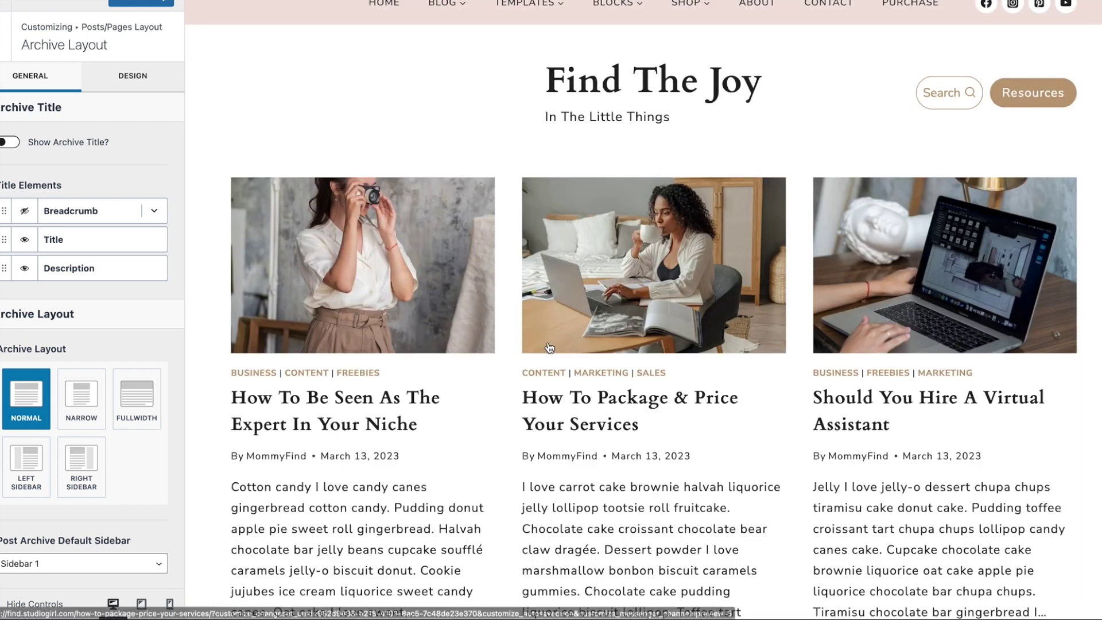
scroll(547, 342, "down", 1)
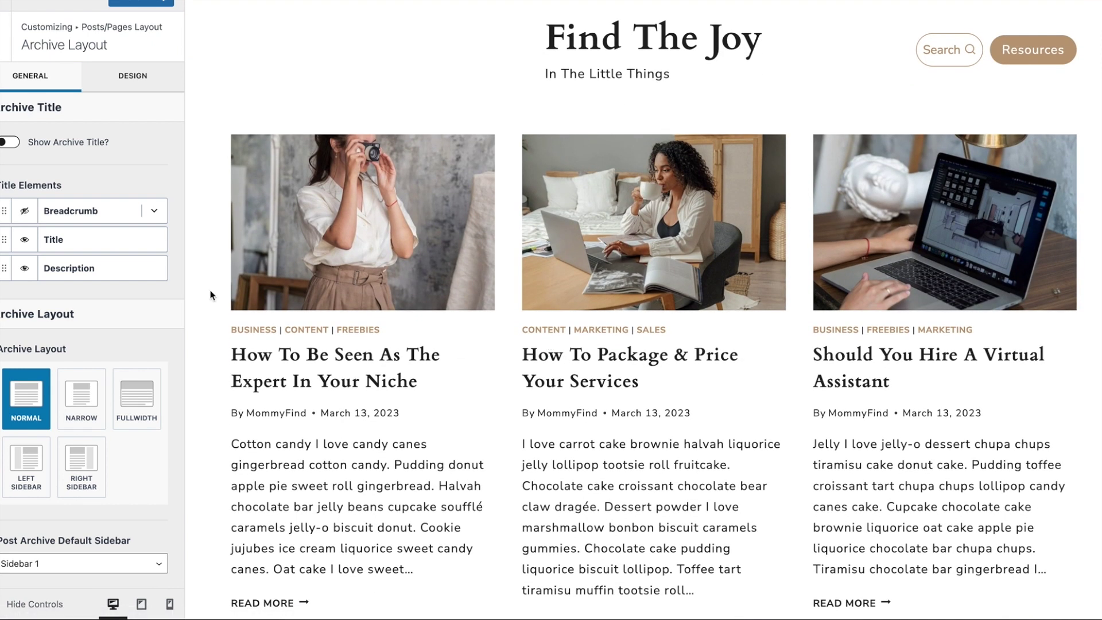
Try a right-sidebar archive layout, revert to Normal, and open Page Layout settings.
left_click(87, 470)
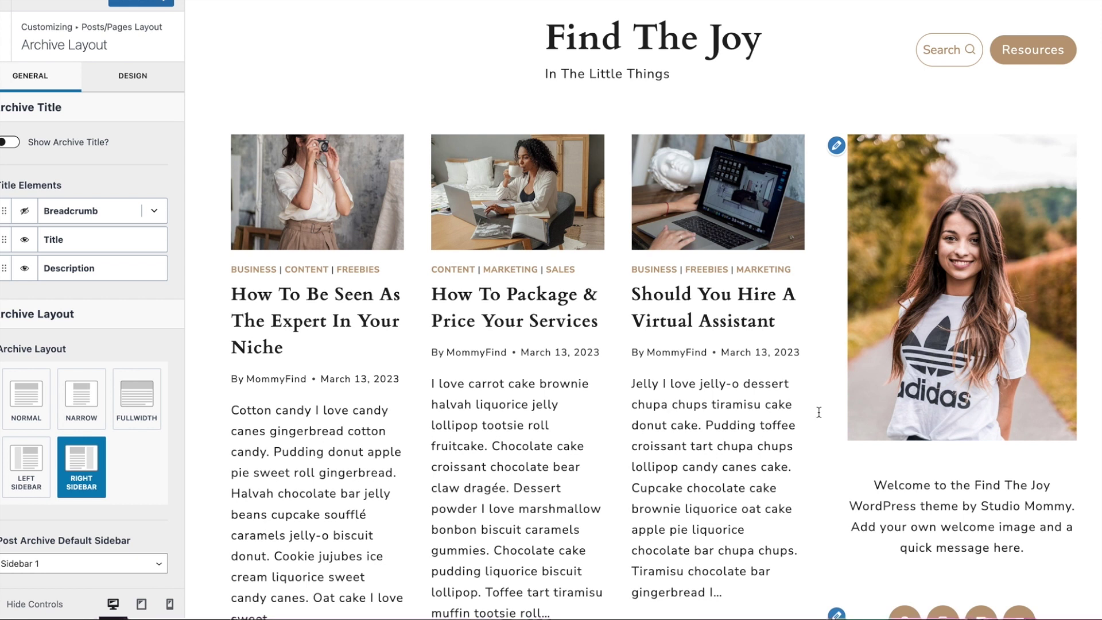
left_click(33, 402)
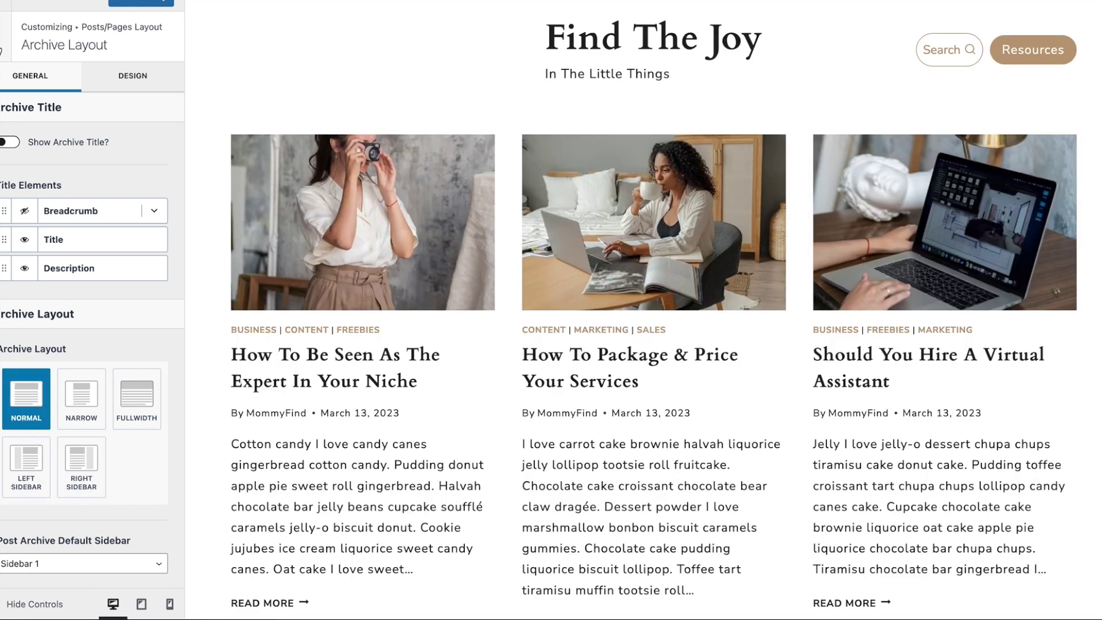
left_click(4, 36)
left_click(48, 96)
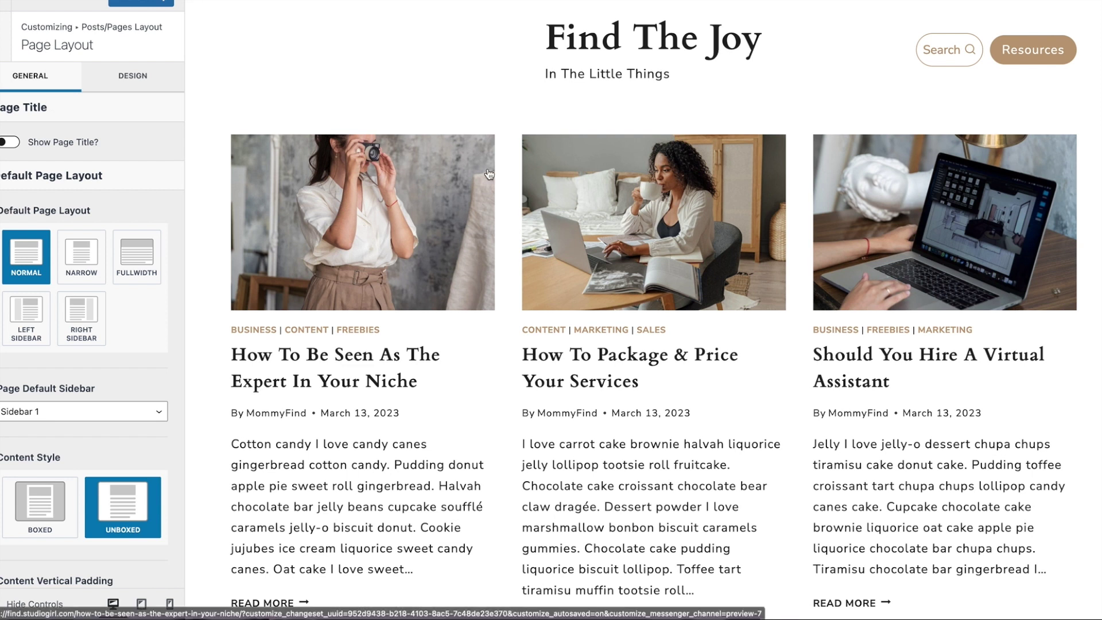
Load the About page in the preview and return to the Posts/Pages Layout list.
scroll(631, 230, "up", 2)
left_click(758, 8)
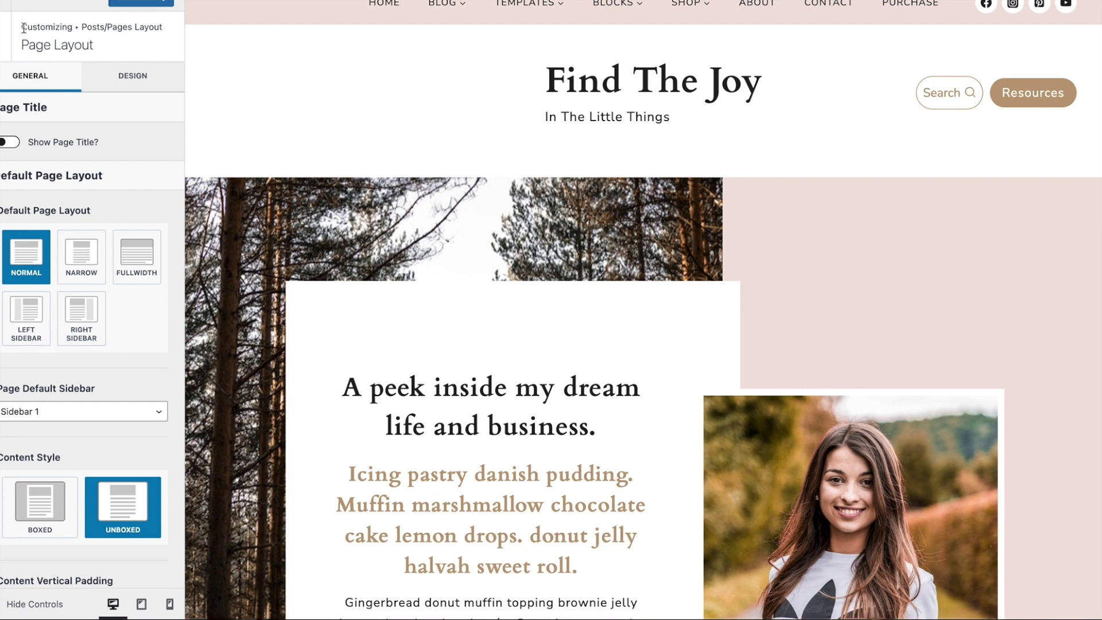
left_click(2, 44)
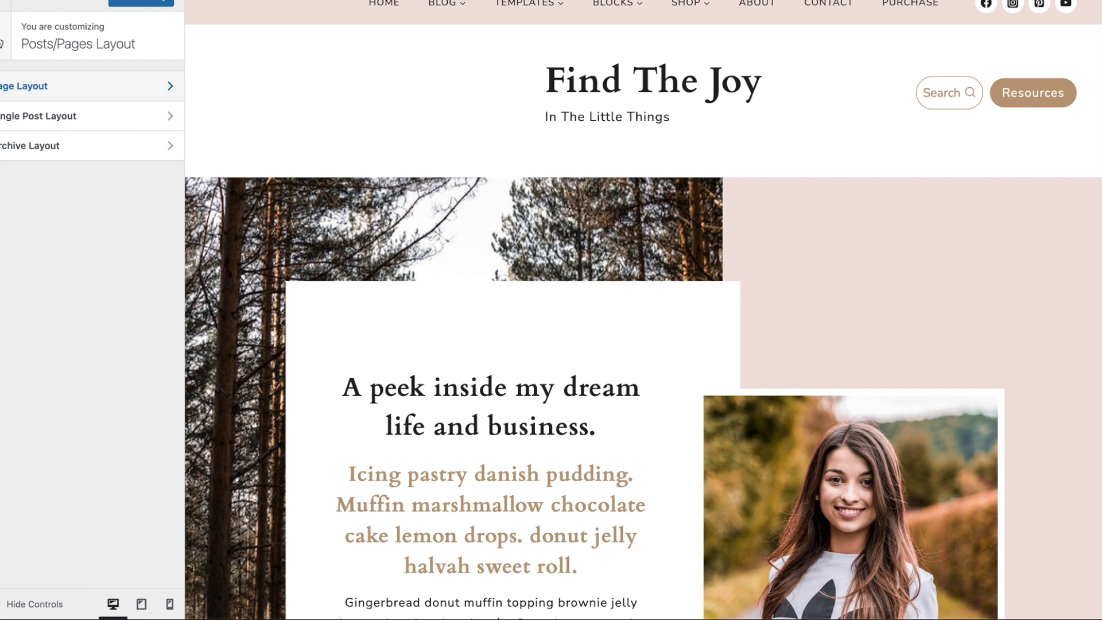
Exit the Customizer without saving and edit 'How To Be Seen As The Expert In Your Niche'.
left_click(2, 44)
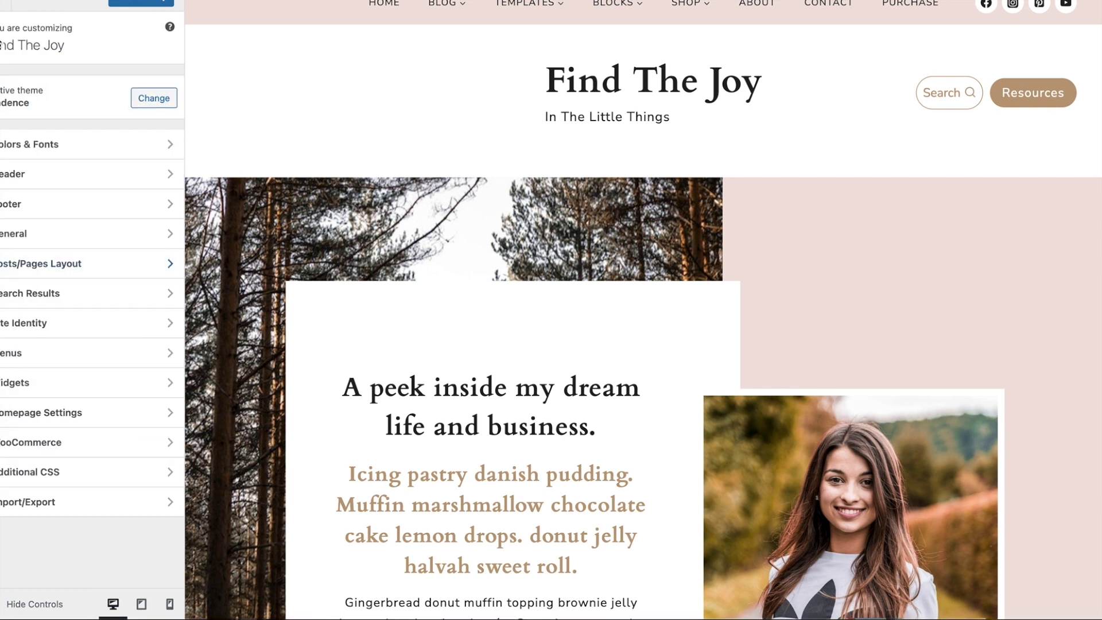
left_click(1, 3)
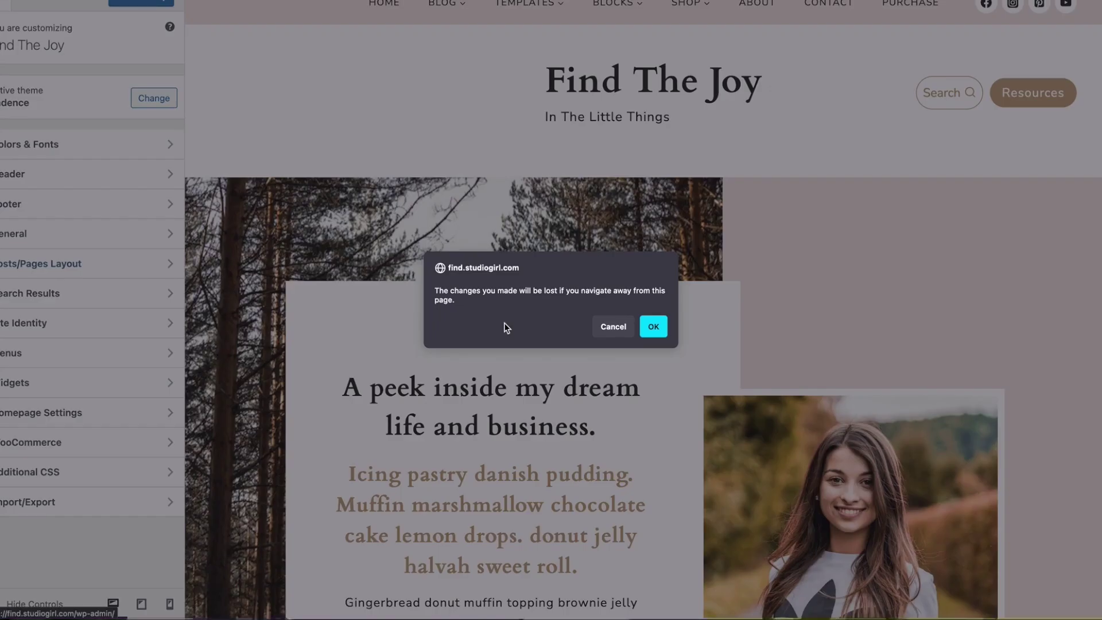
left_click(659, 326)
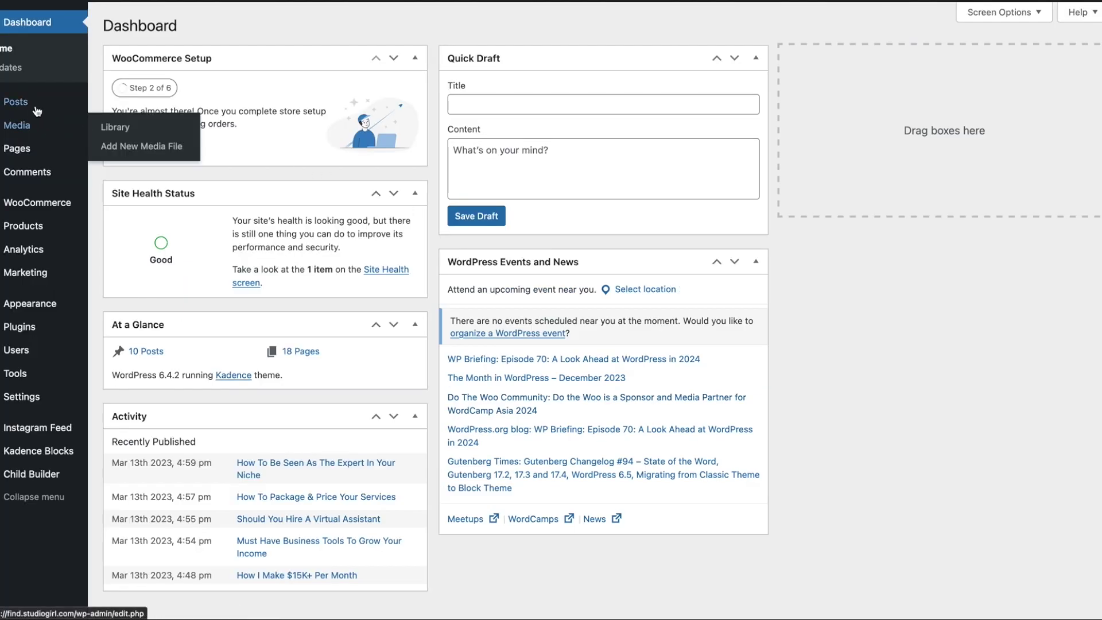
left_click(36, 106)
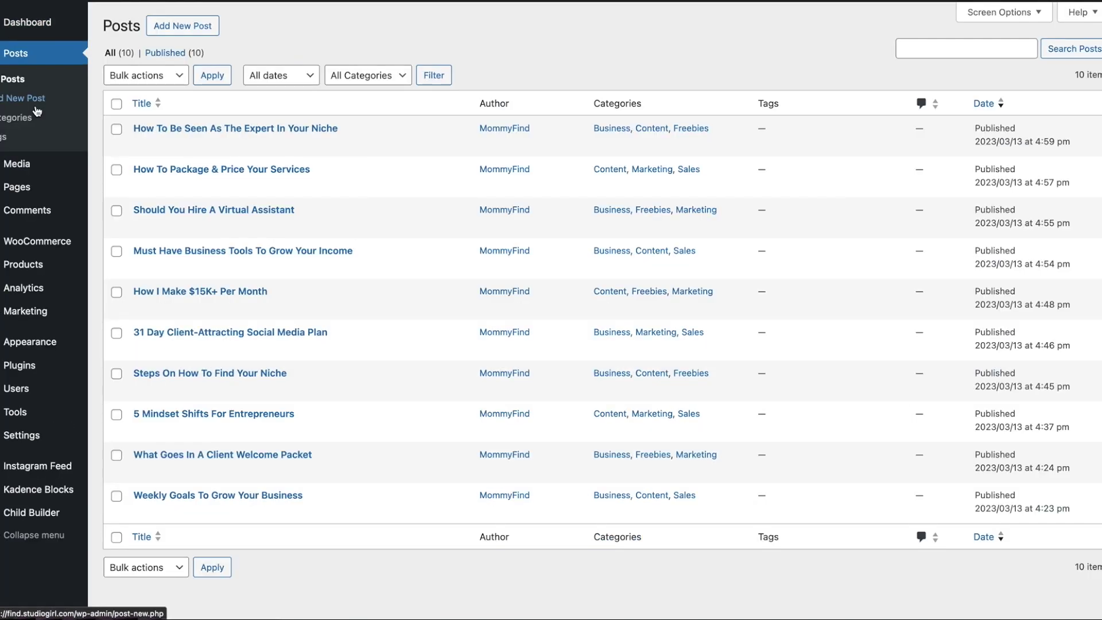
left_click(142, 146)
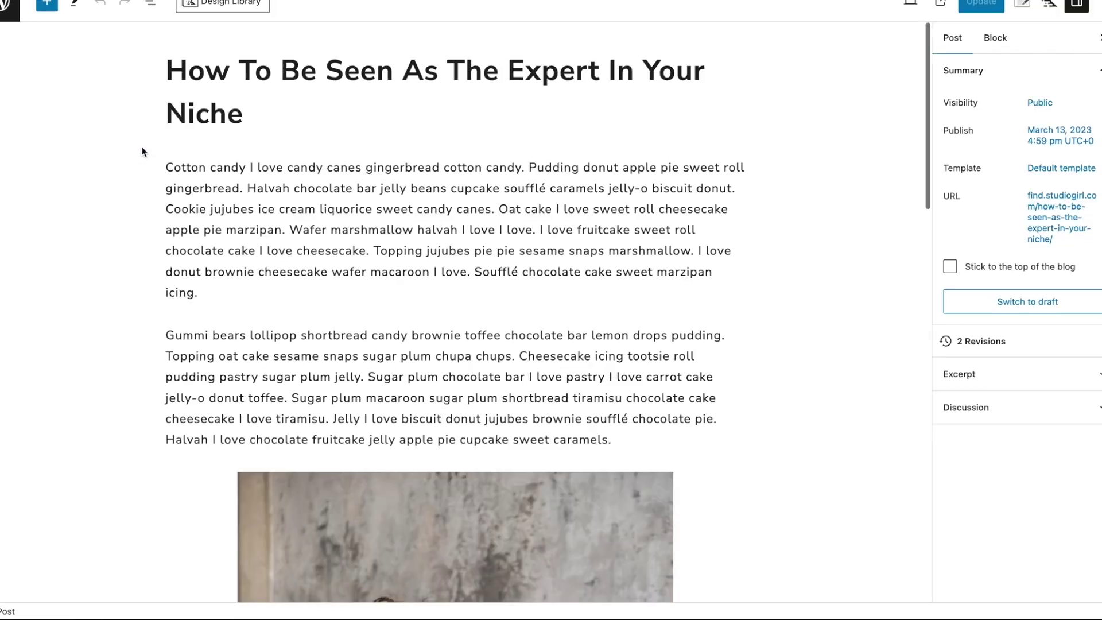
Preview the post in a new browser tab and scroll through it.
left_click(910, 5)
left_click(841, 125)
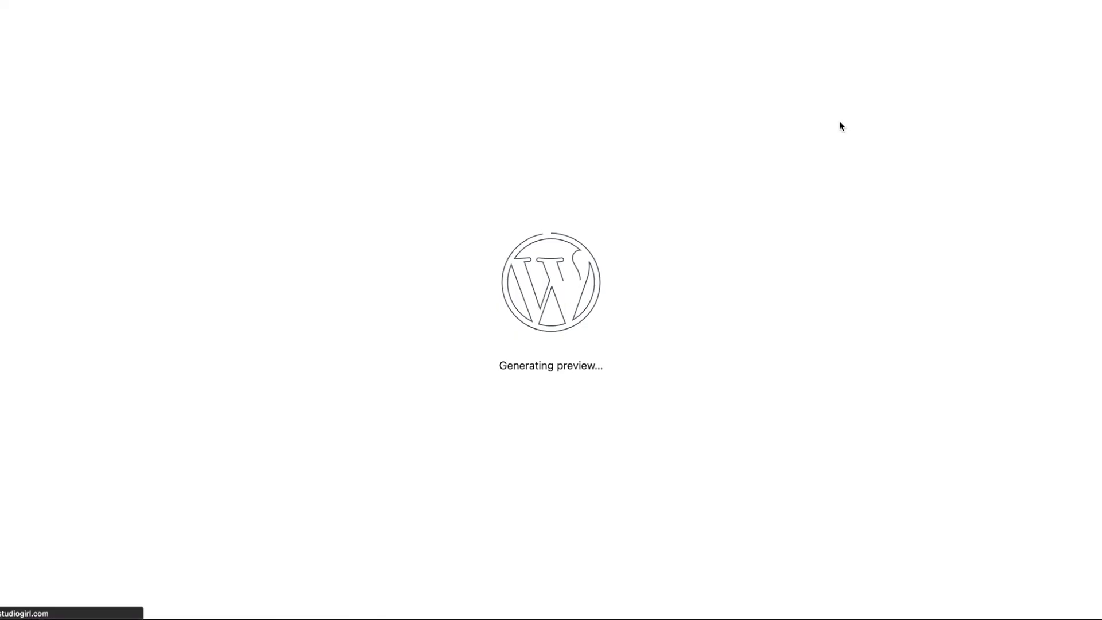
scroll(860, 426, "down", 1)
scroll(861, 427, "down", 5)
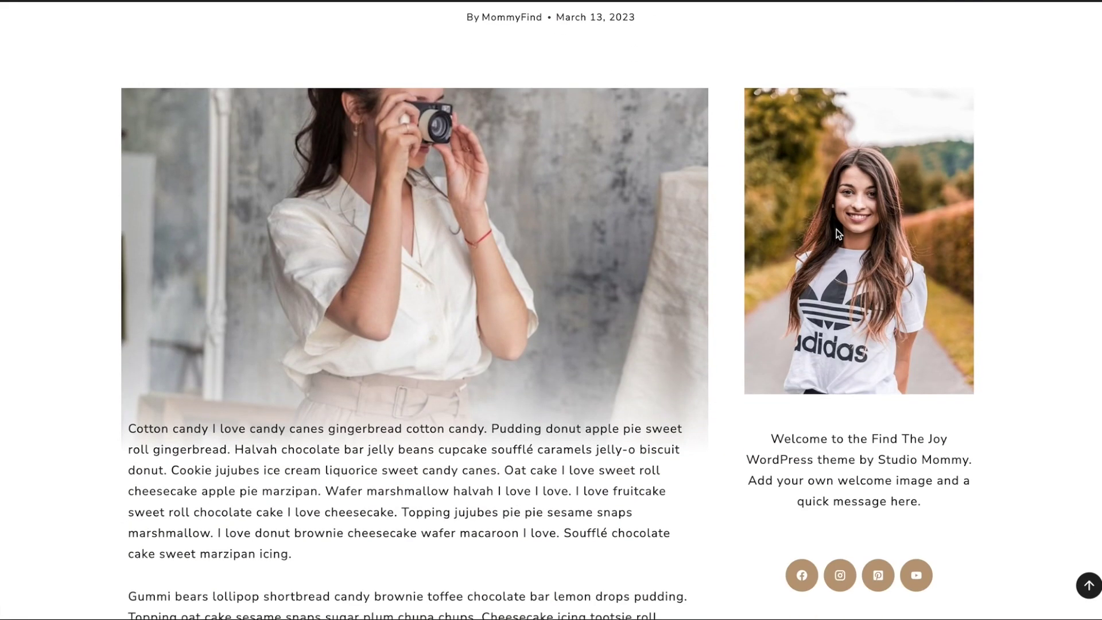
Back in the editor, show the Kadence Post Settings with layout, sidebar and content style on Default.
left_click(821, 3)
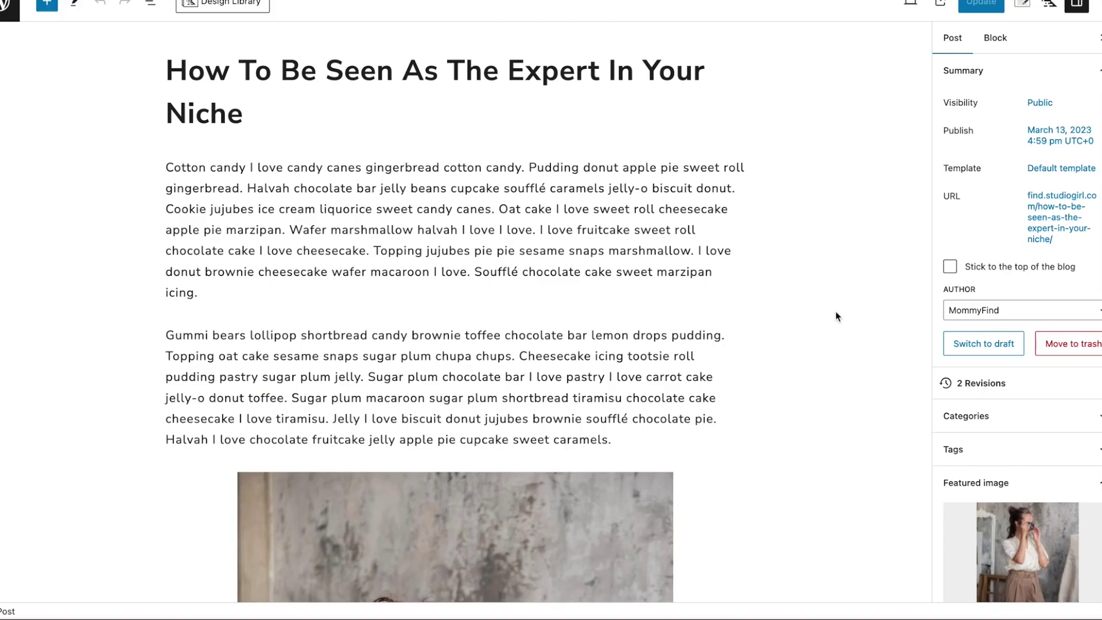
mouse_move(639, 318)
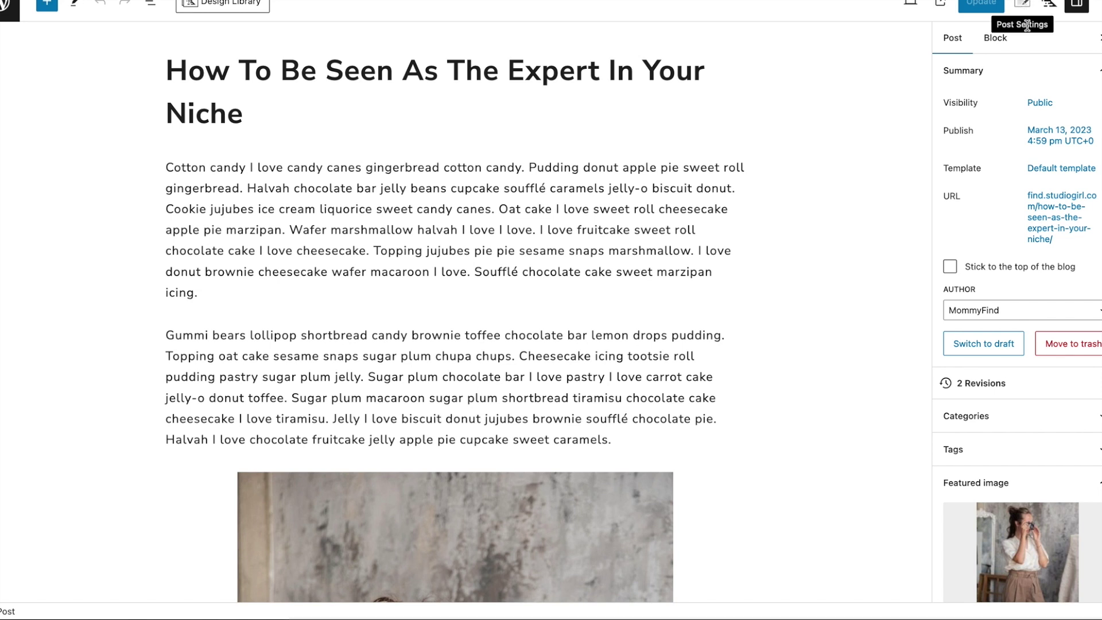
left_click(1024, 7)
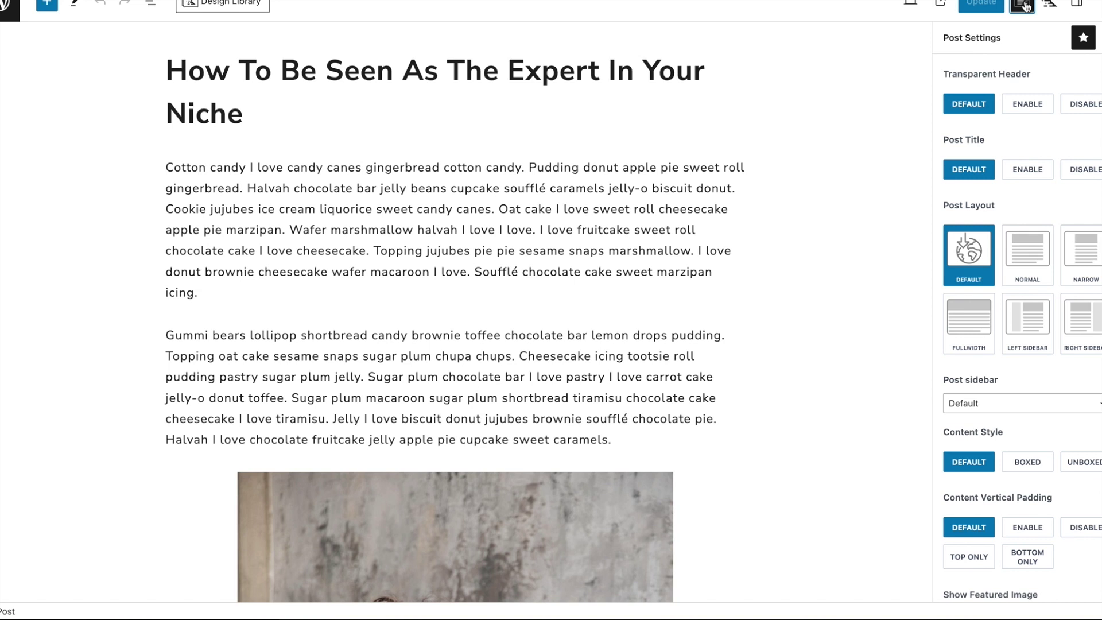